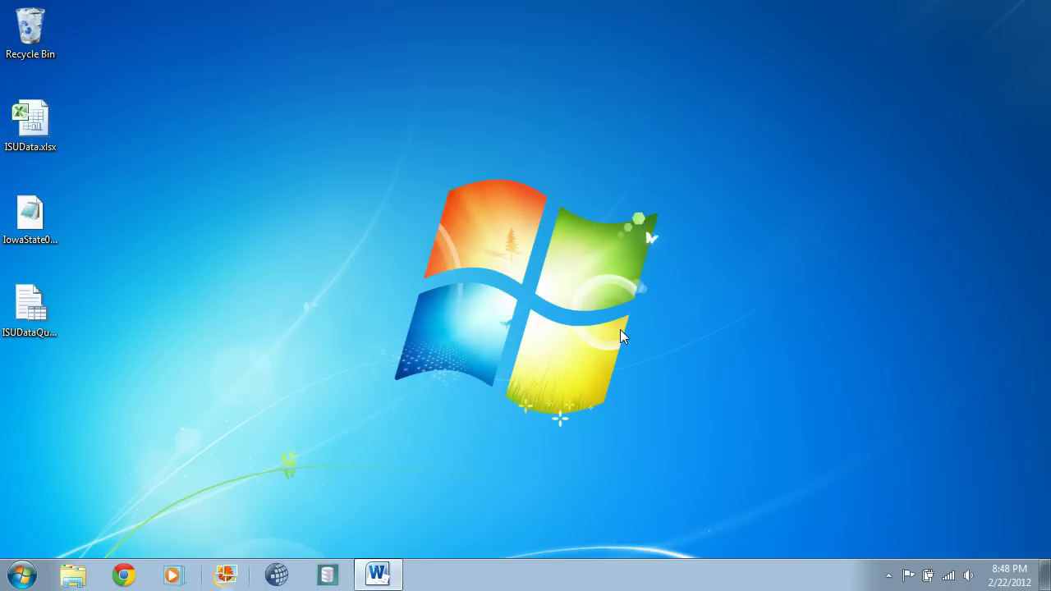
Step: Select ISUDataQuery.odc on the desktop and bring up its context menu
left_click(35, 303)
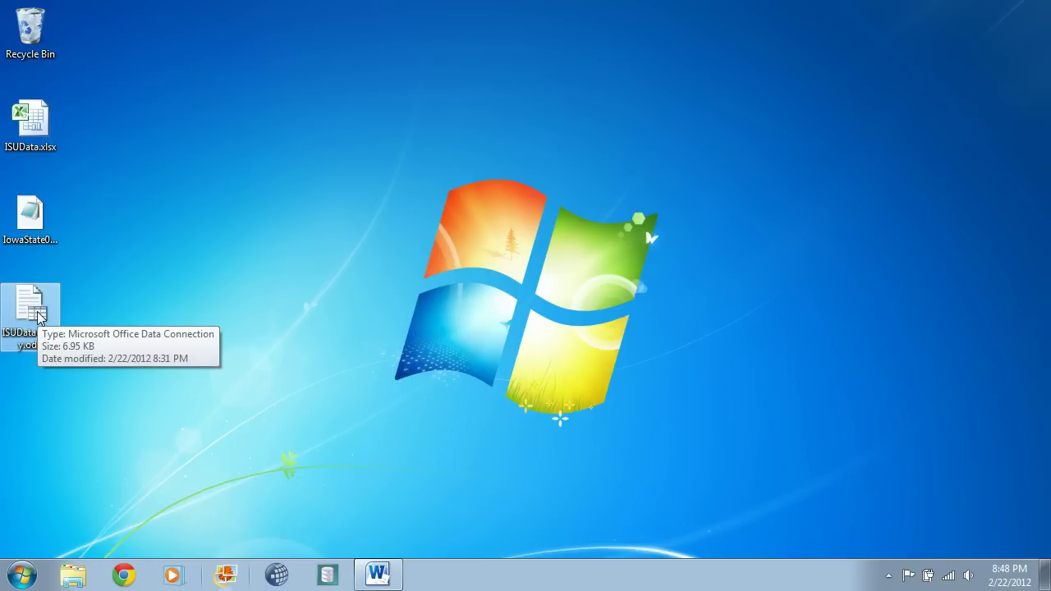
right_click(39, 316)
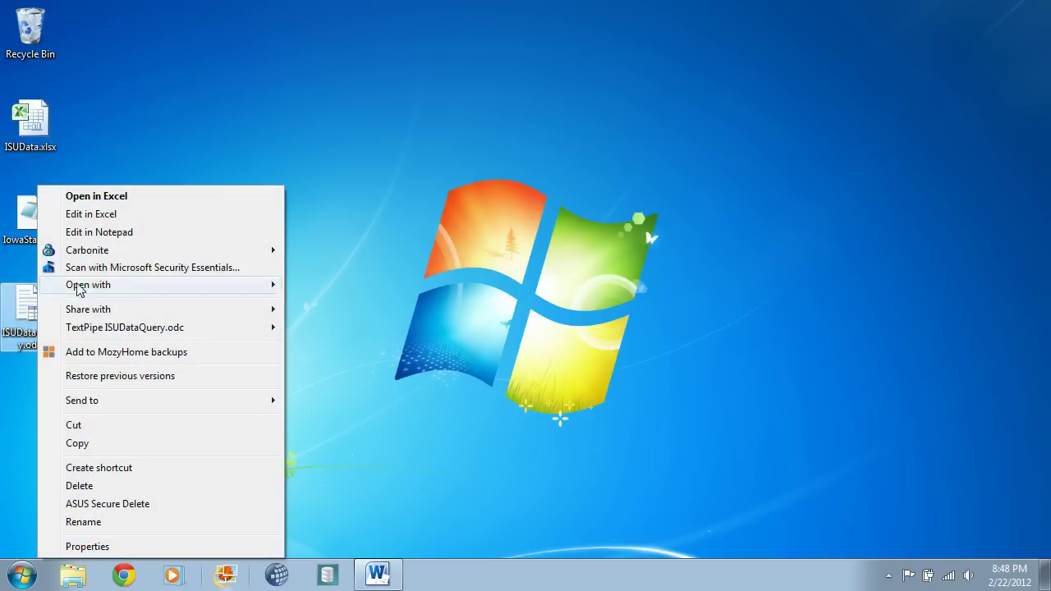
Step: Open ISUDataQuery.odc in Notepad, maximize it, and scroll to the 2012-02-20/21 WHERE clause
left_click(122, 238)
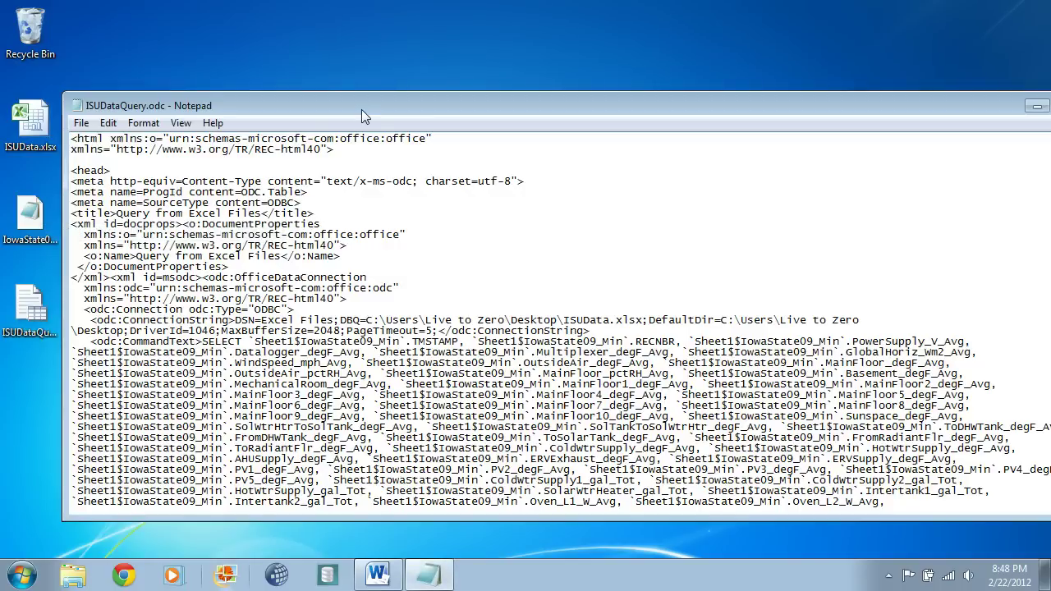
left_click_drag(361, 44, 362, 110)
double_click(361, 109)
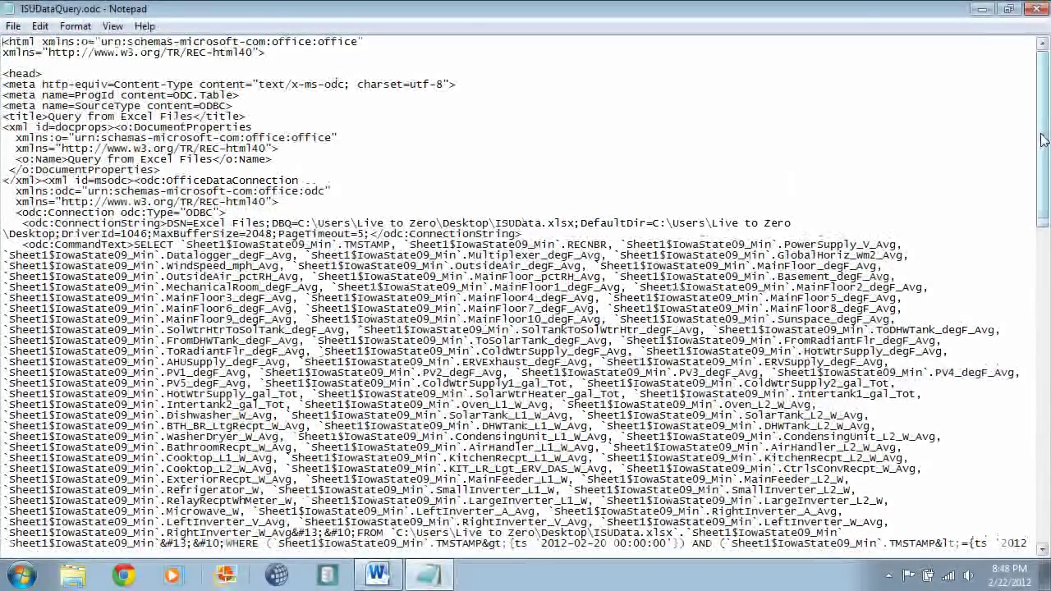
left_click_drag(1041, 138, 1032, 243)
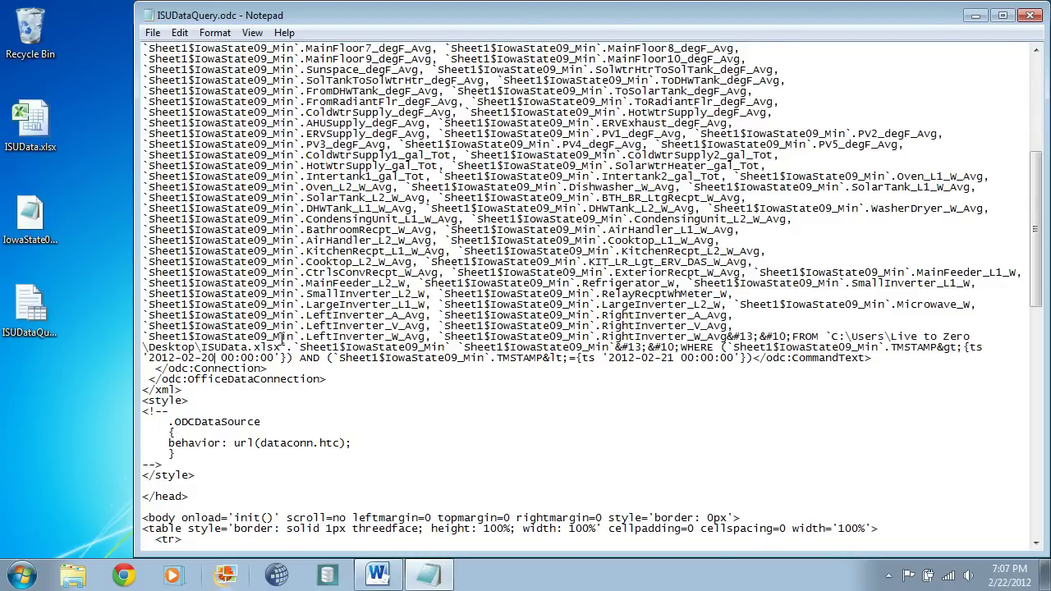
Step: Change start day 20 to 15, end day 21 to 15, and end hour 00 to 12
key("BackSpace")
key("BackSpace")
type("15")
key("BackSpace")
key("BackSpace")
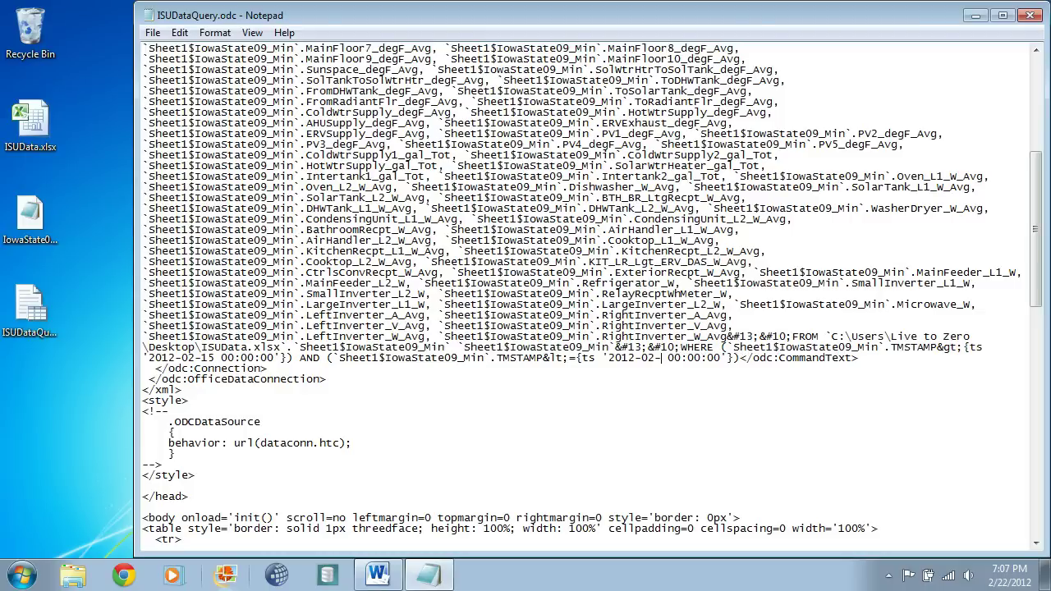
type("15")
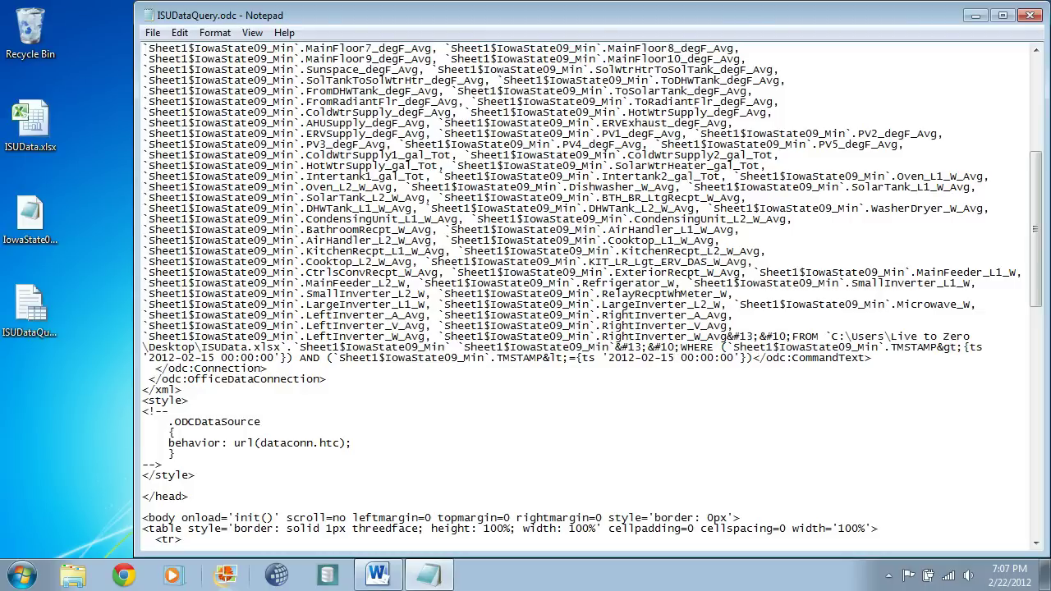
key("BackSpace")
key("BackSpace")
type("12")
left_click(156, 33)
Step: Save the edited file, close Notepad, and open ISUDataQuery.odc in Excel with the connection enabled
left_click(164, 84)
left_click(1031, 23)
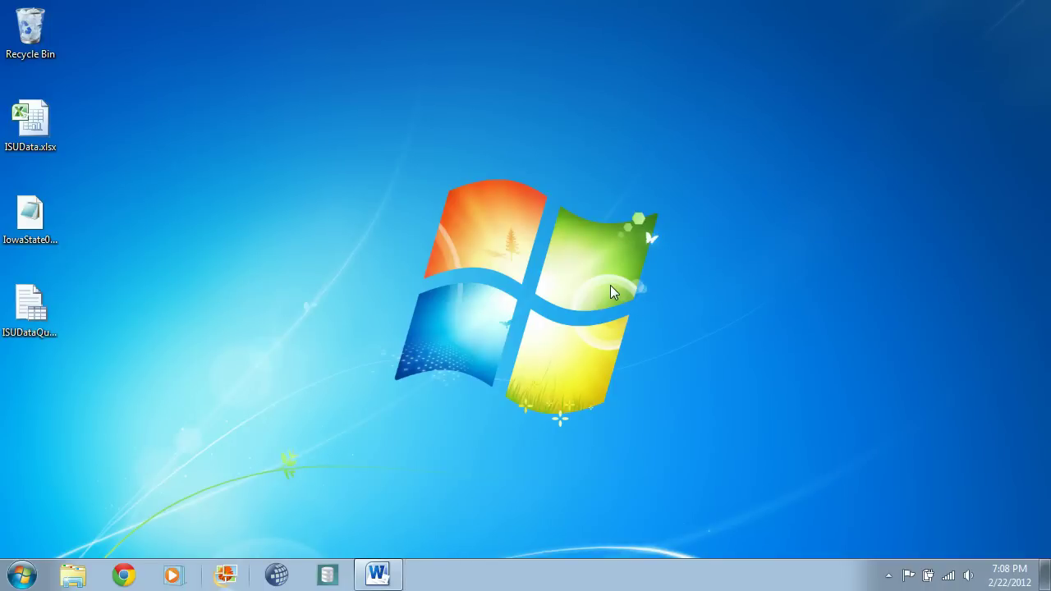
left_click(31, 304)
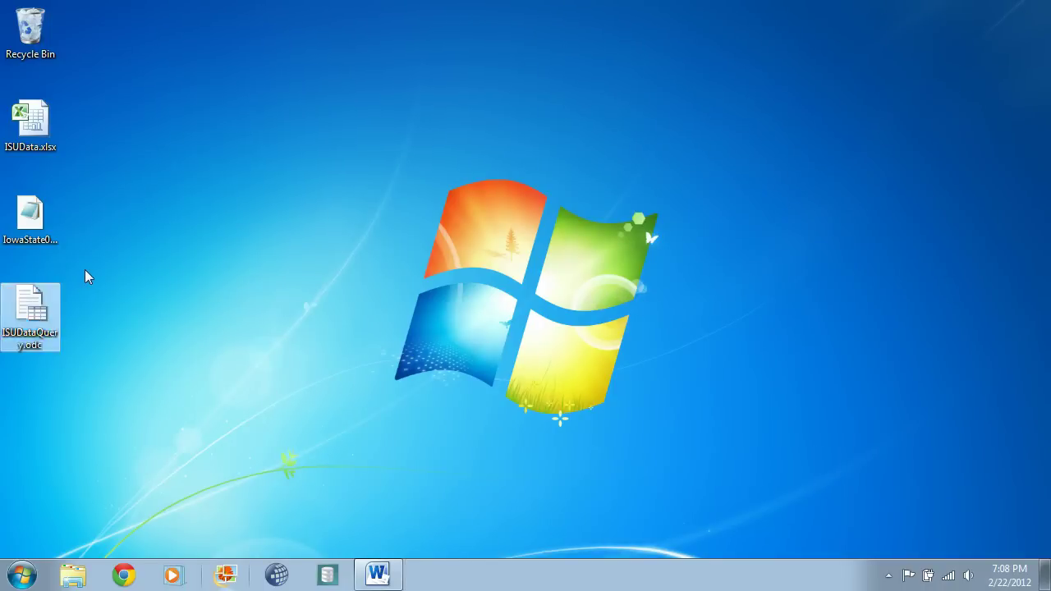
double_click(37, 324)
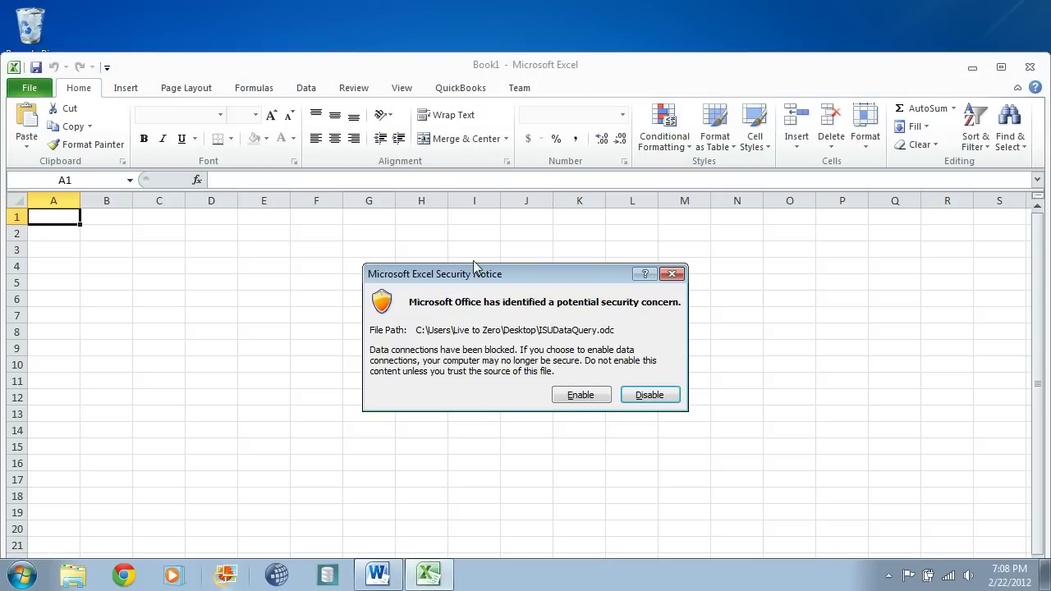
left_click(568, 401)
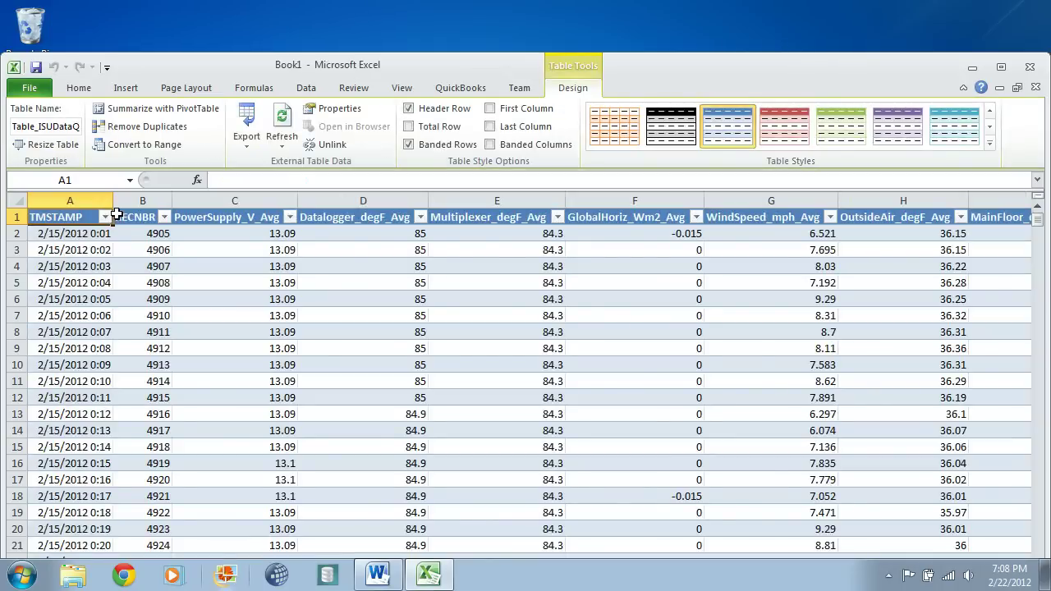
Step: Dock and widen the Excel window, scroll through the table, and select cell C5
left_click_drag(380, 67, 385, 66)
key("super+Right")
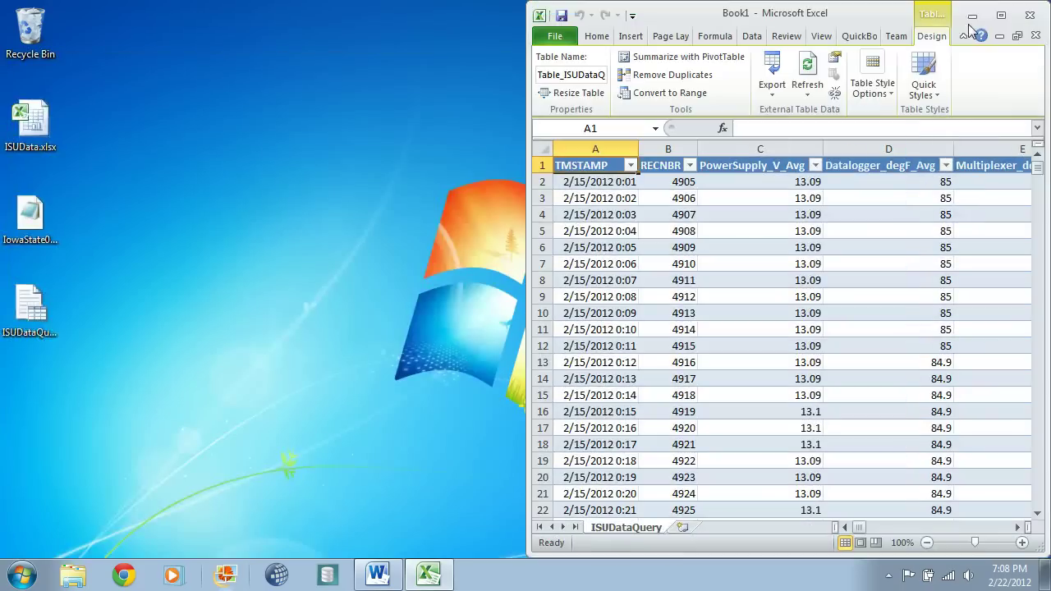
left_click_drag(527, 155, 97, 156)
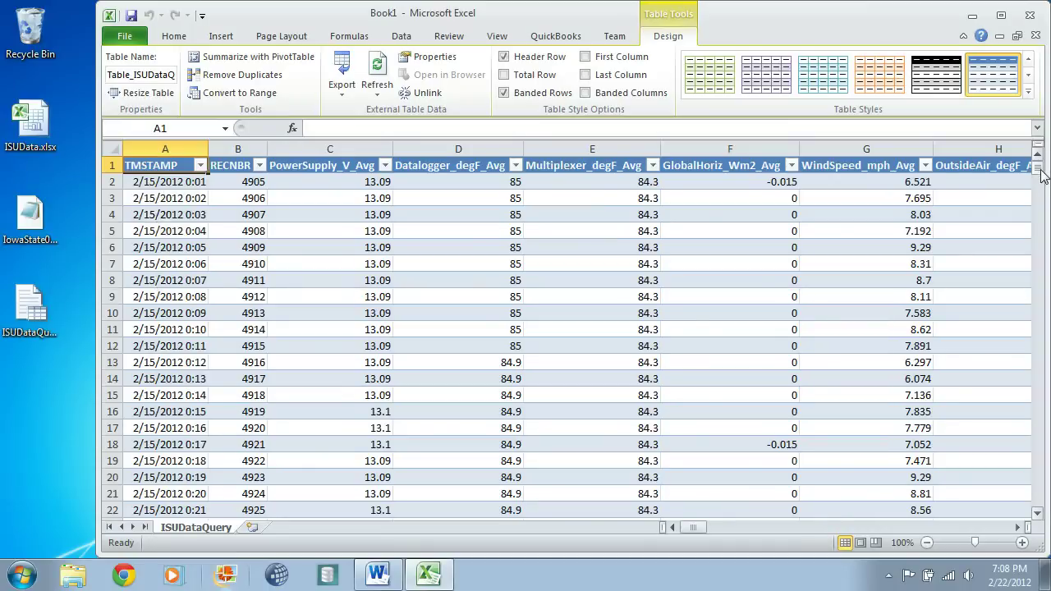
left_click_drag(1040, 170, 1039, 502)
left_click(382, 232)
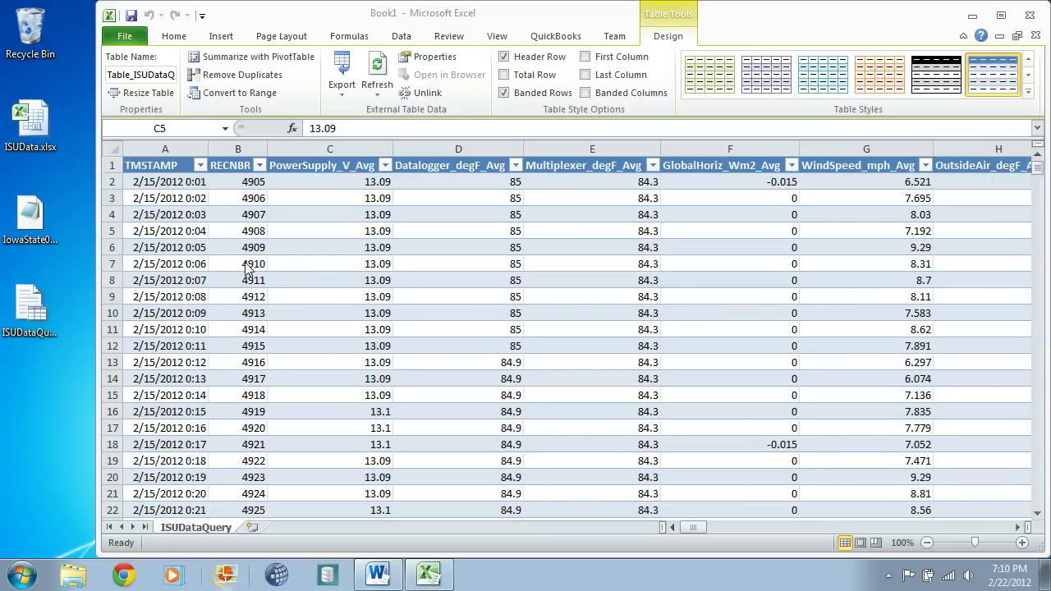
Step: Close Book1 without saving and create a new blank workbook
left_click(121, 33)
left_click(148, 133)
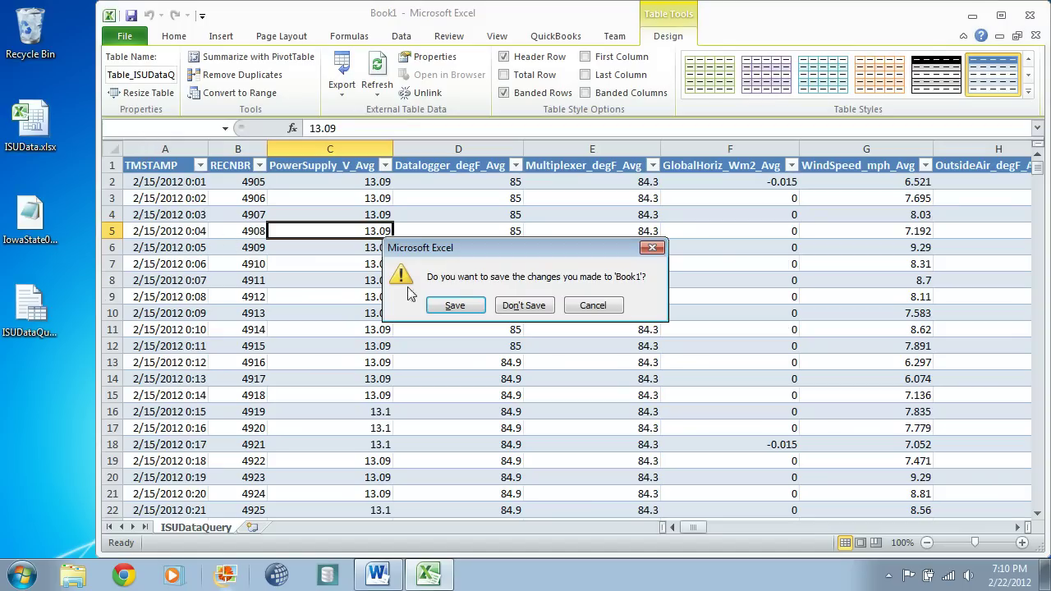
left_click(501, 304)
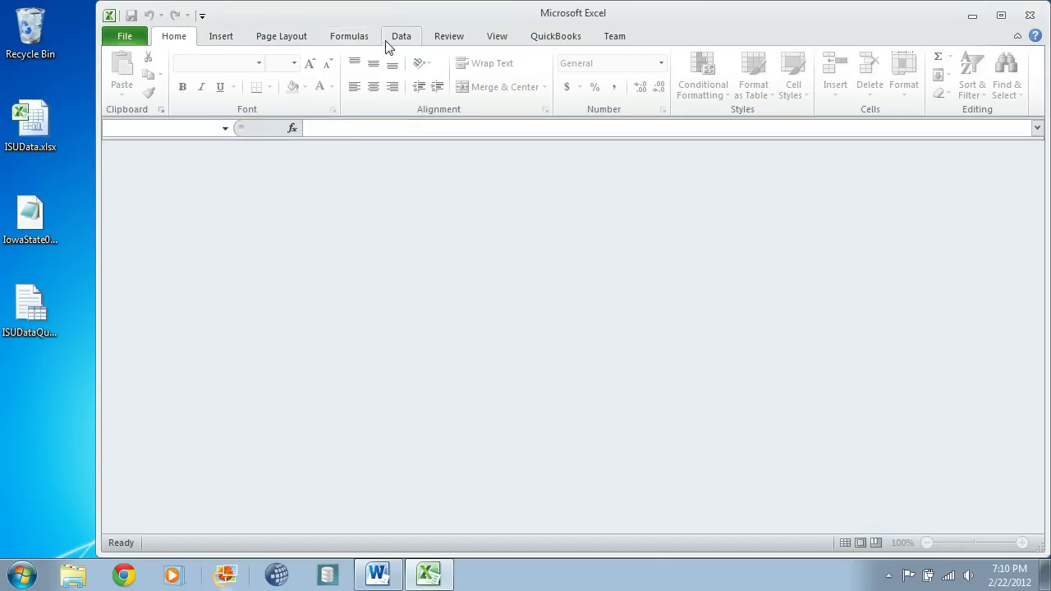
left_click(125, 36)
left_click(135, 221)
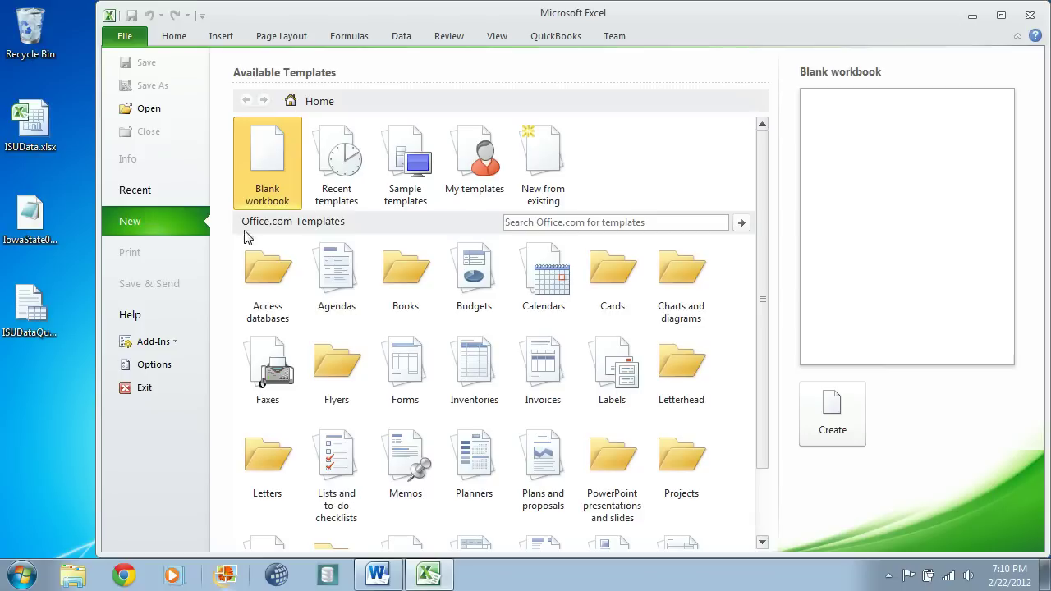
left_click(825, 414)
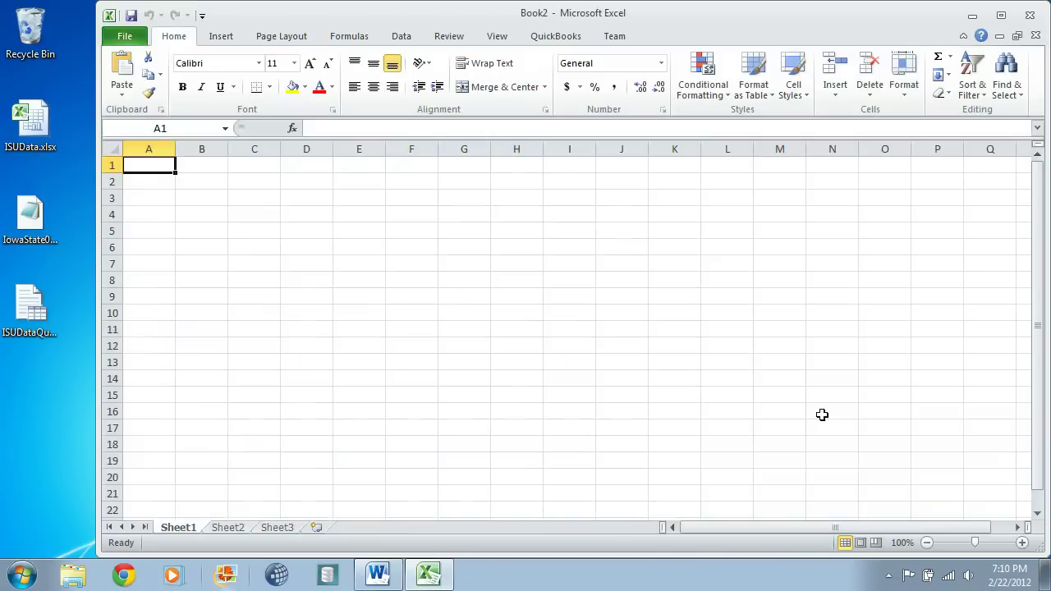
Step: Start a Microsoft Query import from Excel Files, then cancel the workbook selection
left_click(403, 36)
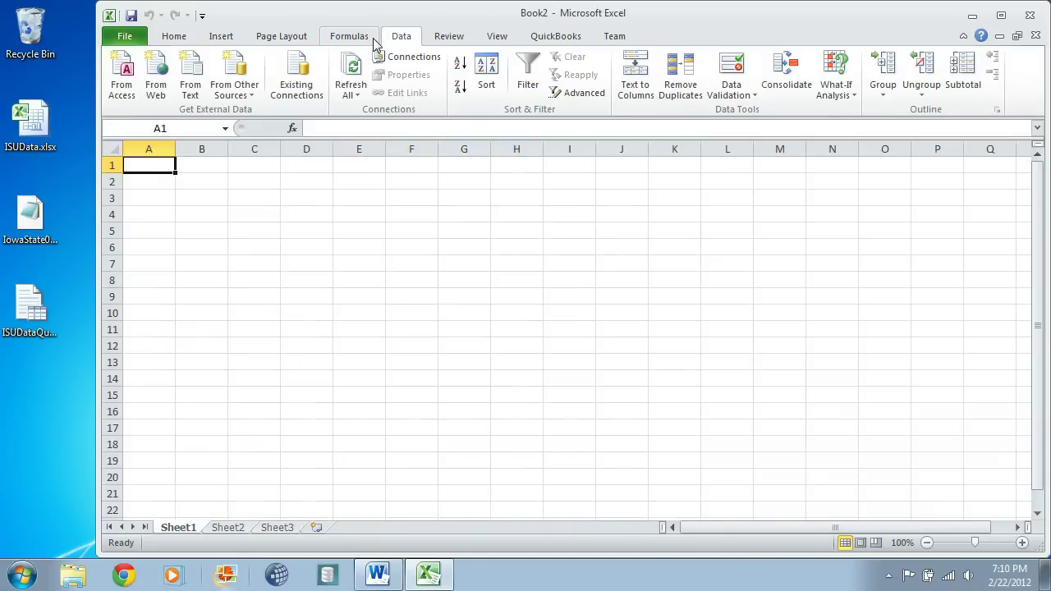
left_click(235, 82)
left_click(308, 271)
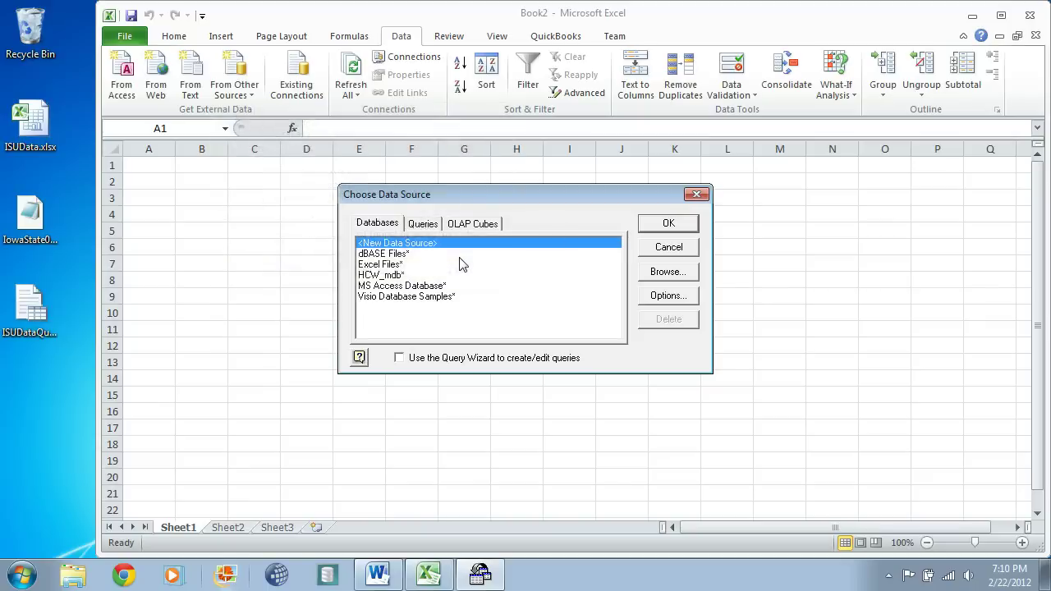
left_click(410, 264)
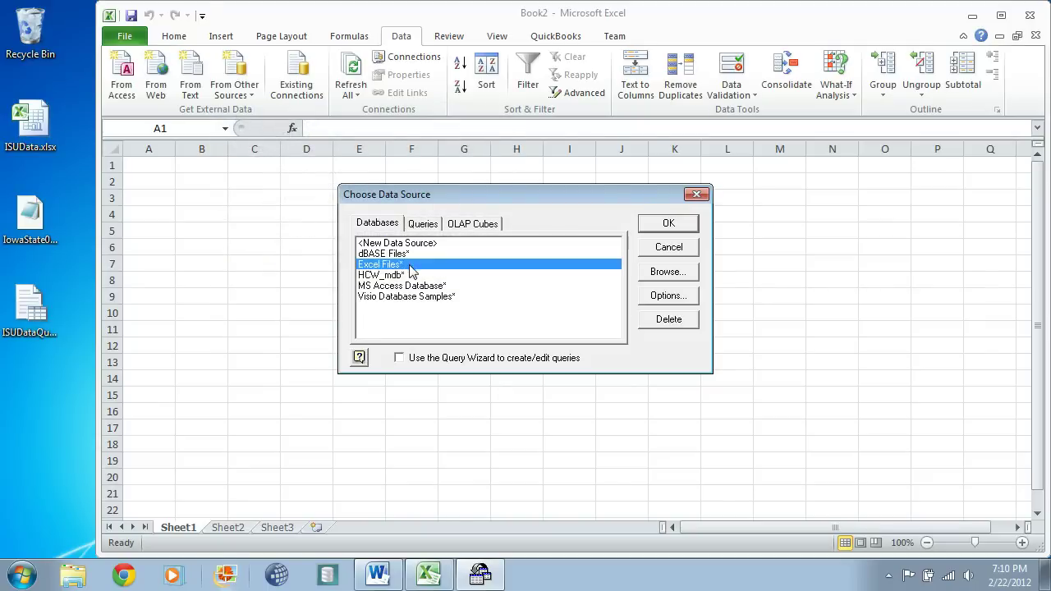
left_click(668, 224)
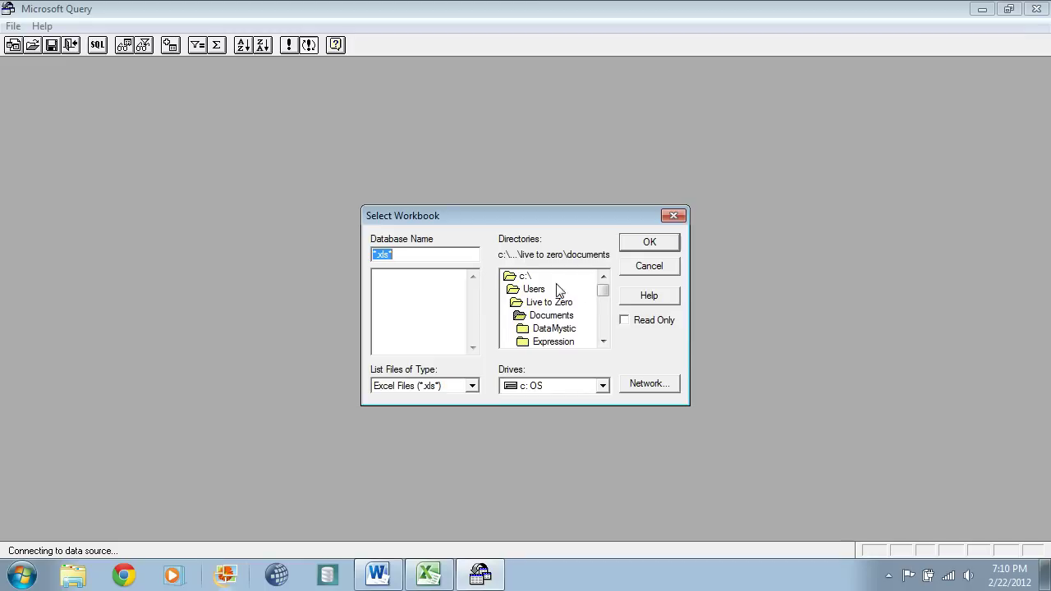
left_click(645, 267)
Step: Exit Excel, choosing Don't Save for Book2
left_click(1036, 9)
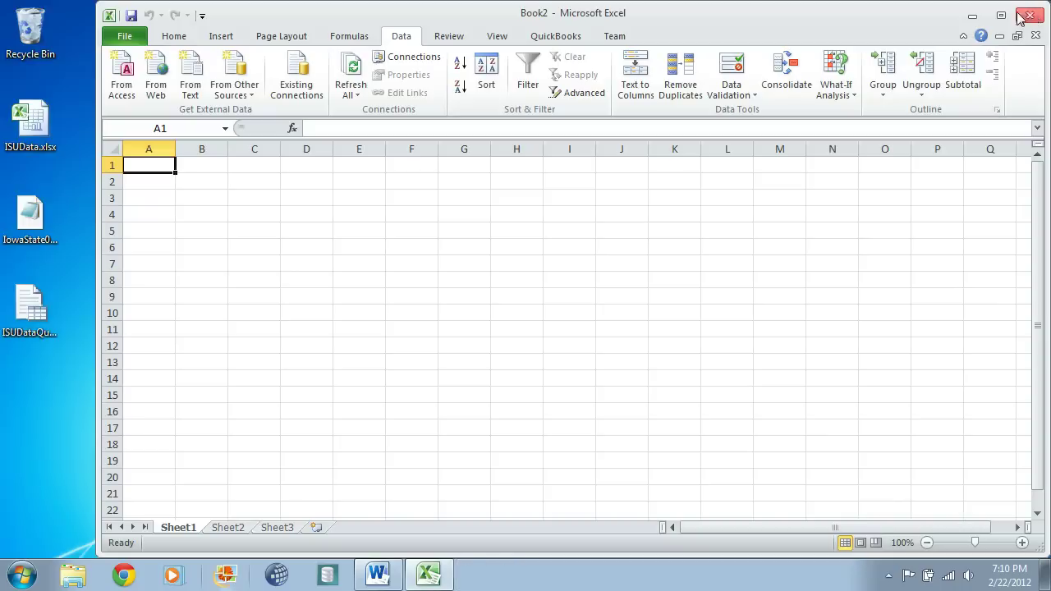
left_click(1031, 17)
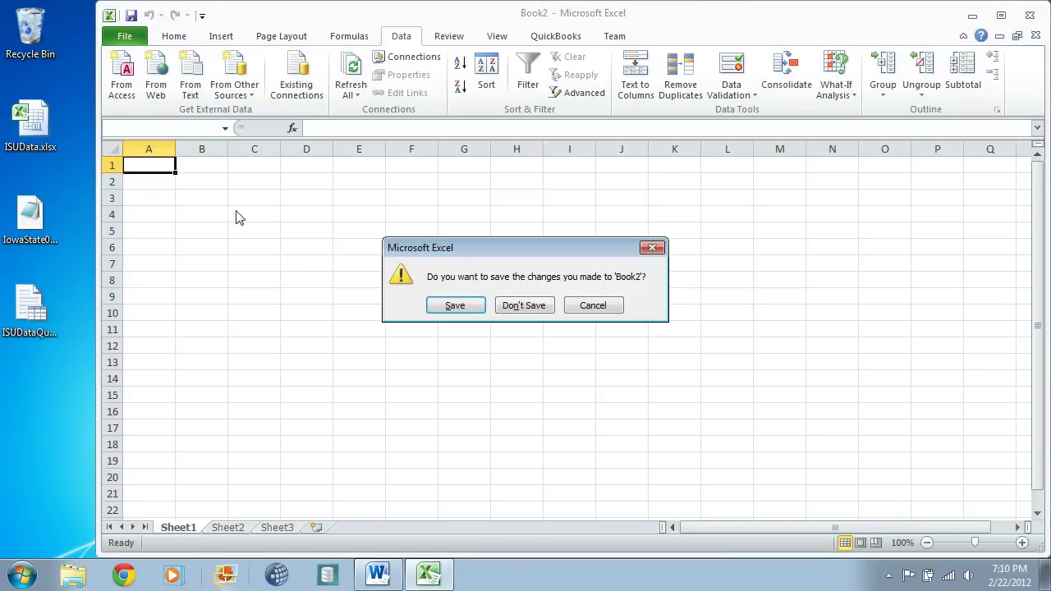
left_click(534, 308)
Step: Reopen ISUDataQuery.odc in Excel, enable it, and show the connection's Definition properties
double_click(29, 316)
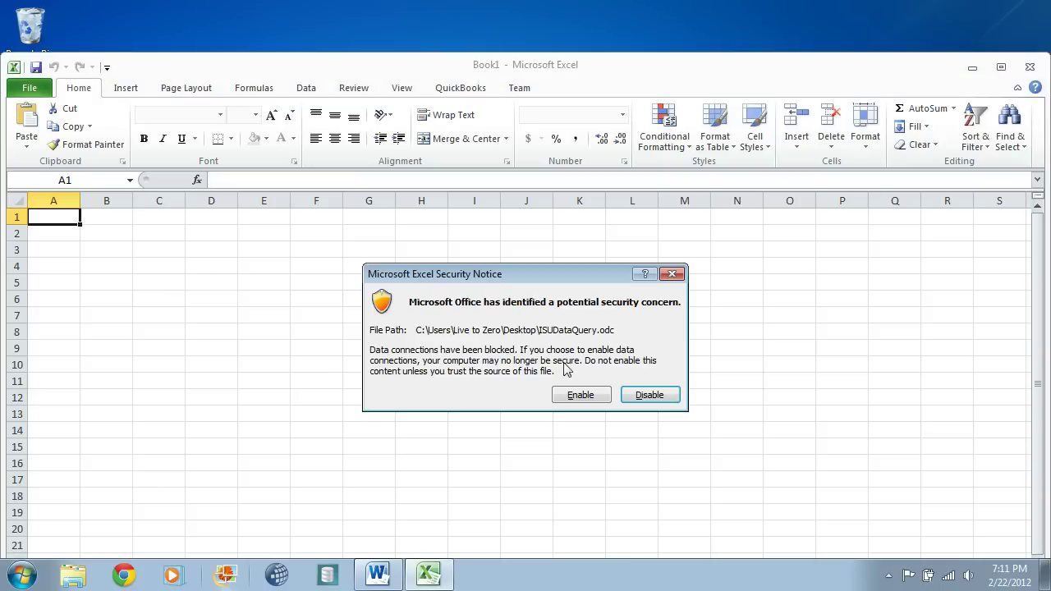
left_click(580, 395)
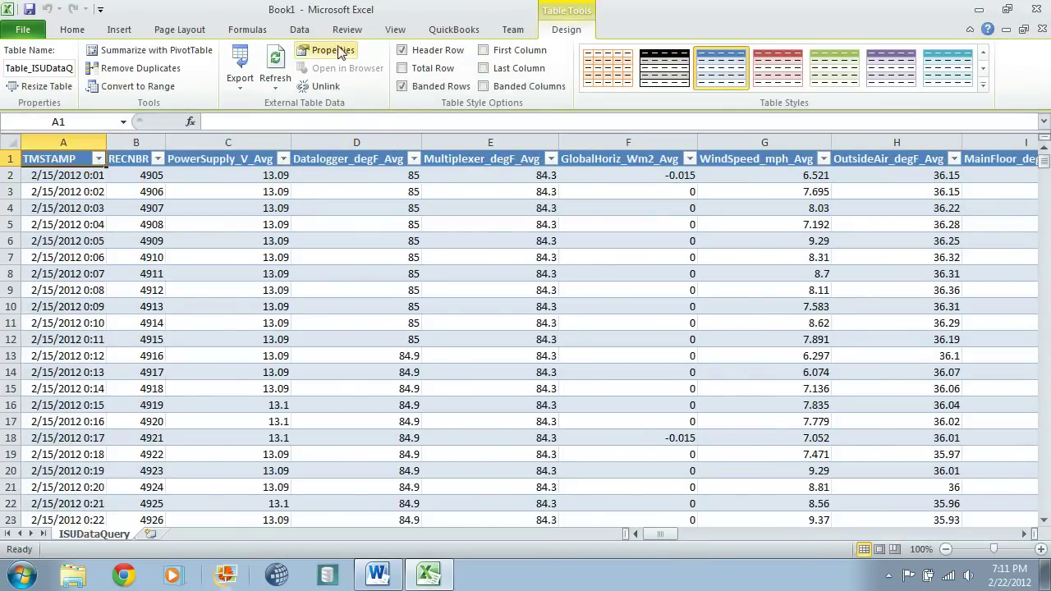
left_click(338, 51)
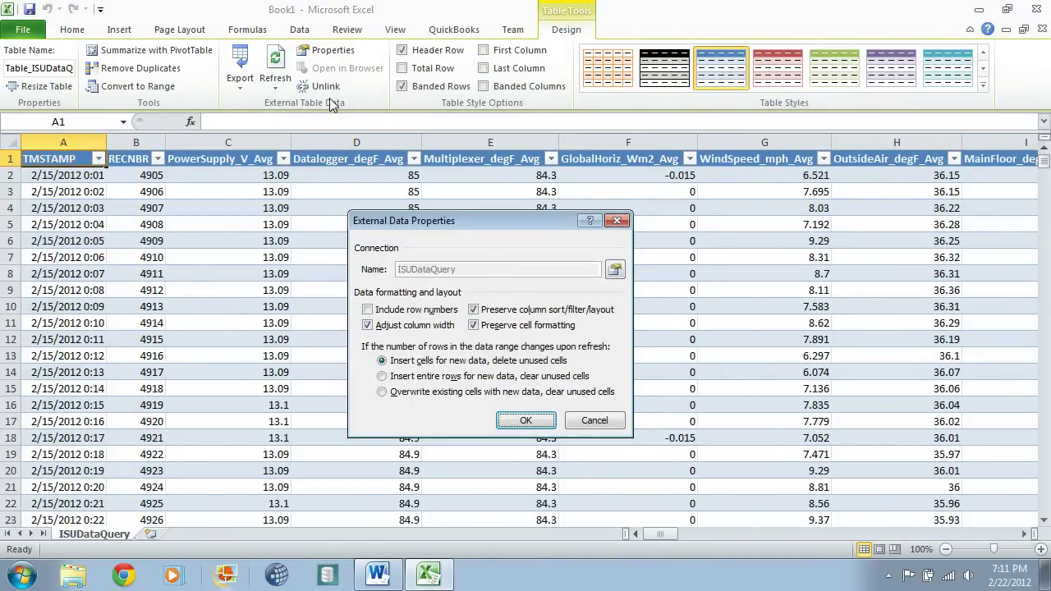
left_click(615, 269)
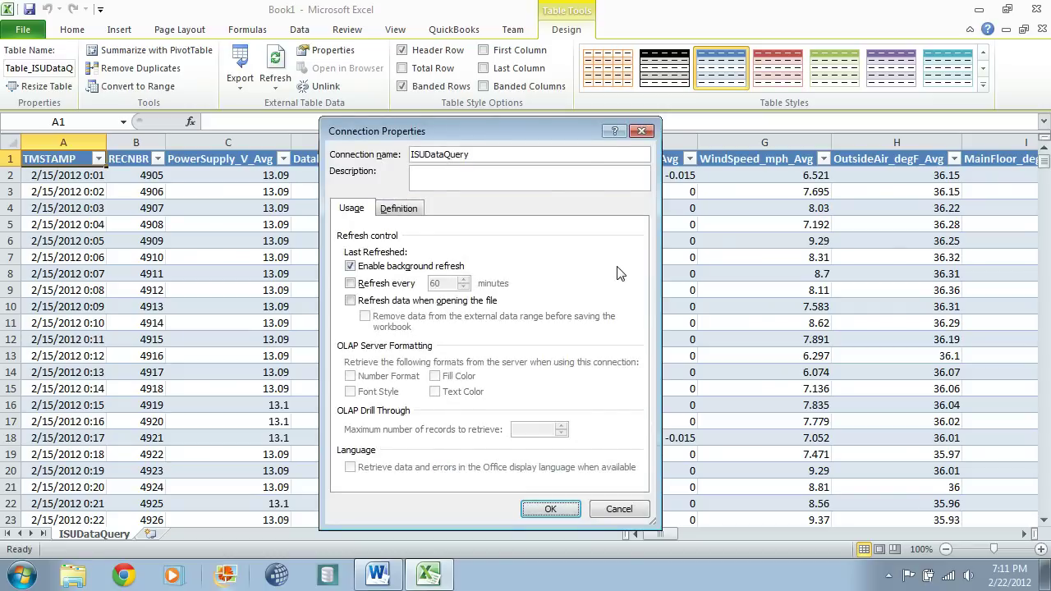
left_click(394, 209)
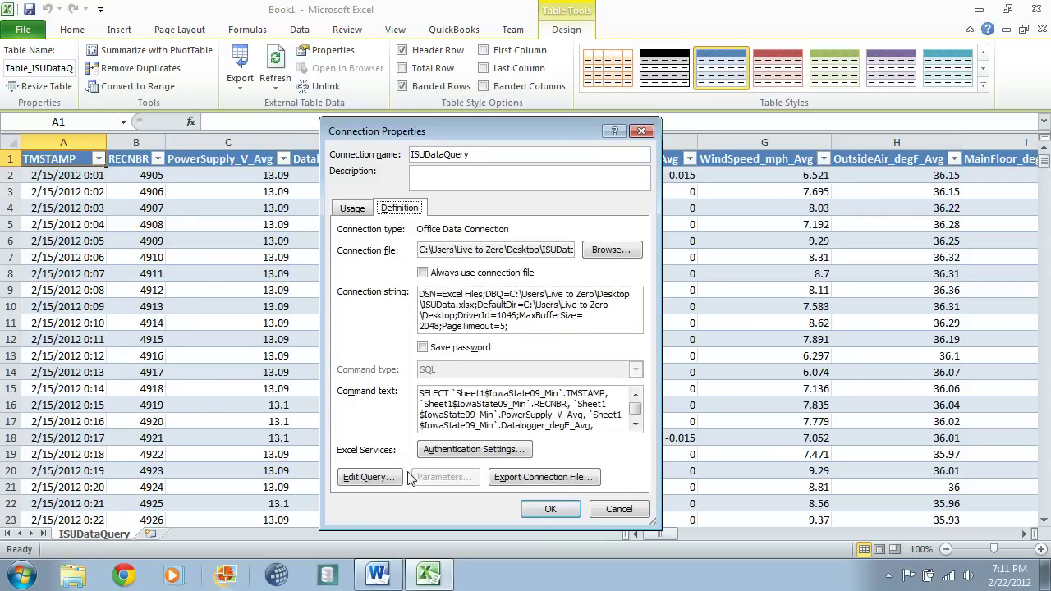
Step: Open the query in Microsoft Query, maximize it to review TMSTAMP criteria, then close it
left_click(369, 478)
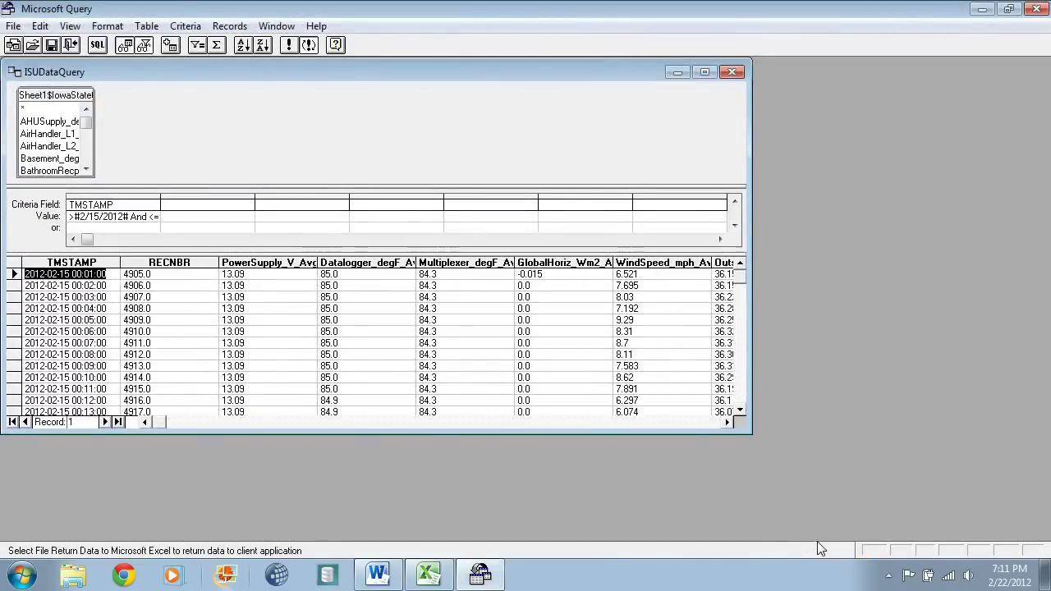
left_click(703, 71)
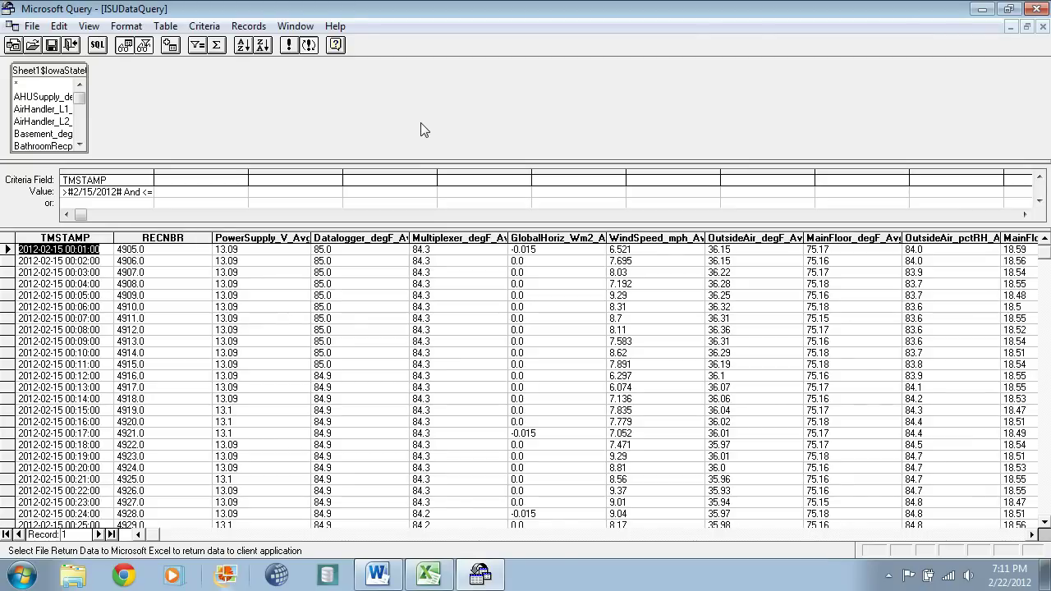
left_click(1033, 8)
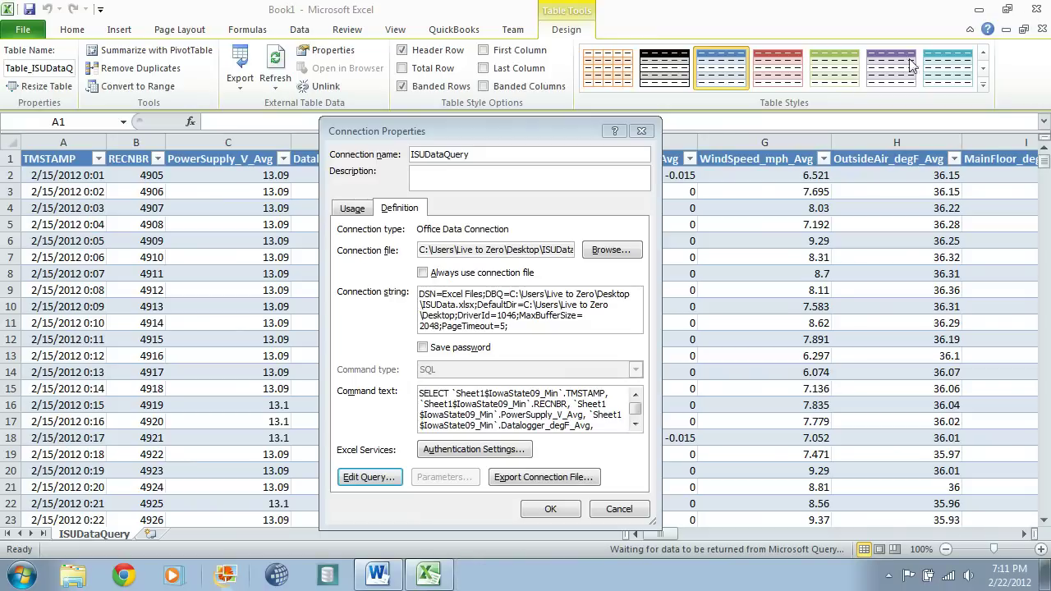
Step: Close both properties dialogs and exit Excel without saving
left_click(641, 132)
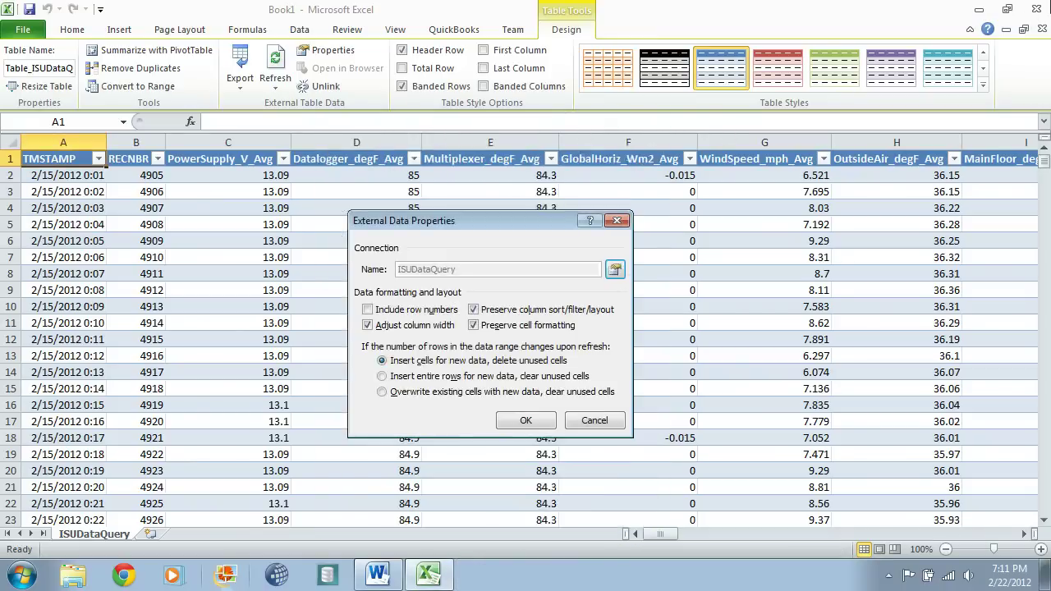
left_click(588, 424)
left_click(1034, 8)
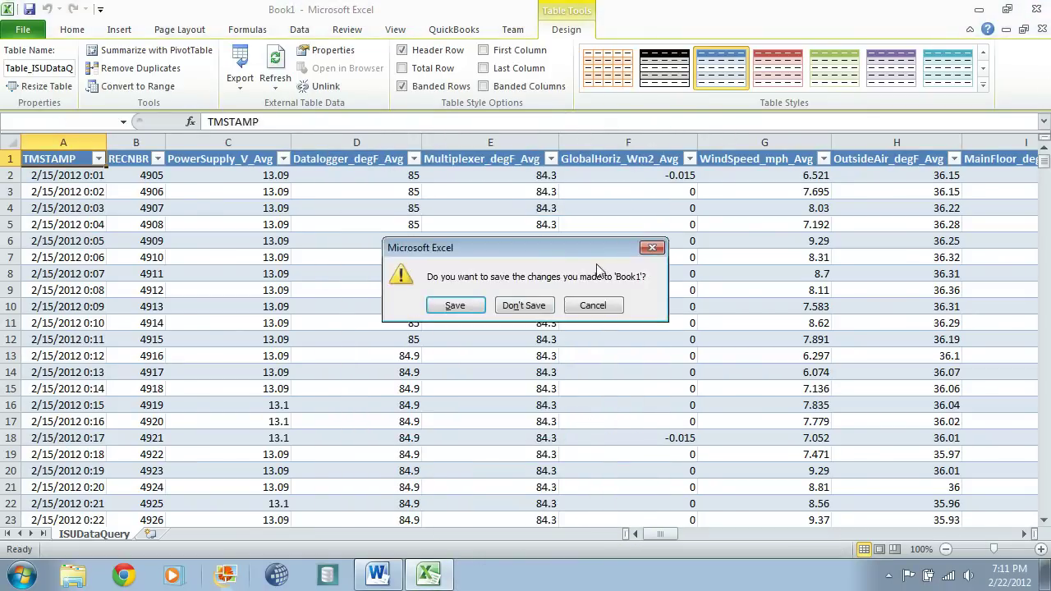
left_click(535, 304)
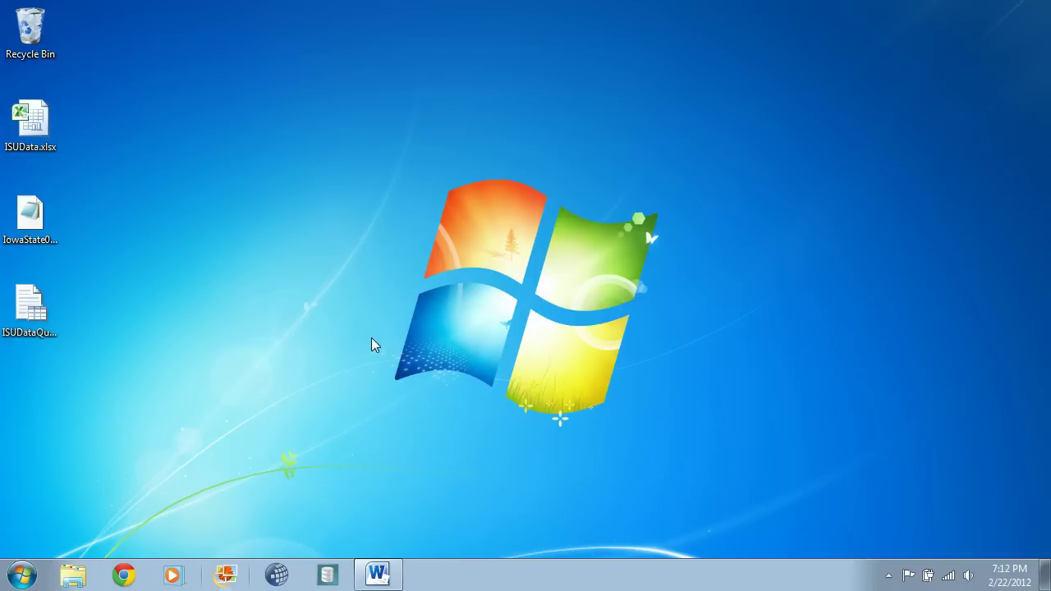